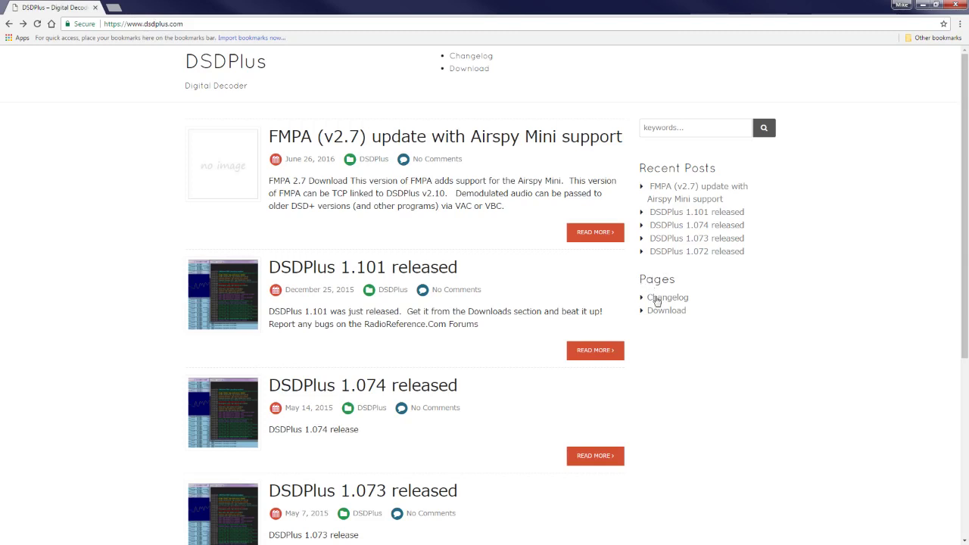
Step: Download the DSDPlus v1.101 package and the DSDPlus v1.101 DLL Files zips from the Download page
{"action": "left_click", "coordinate": [659, 311]}
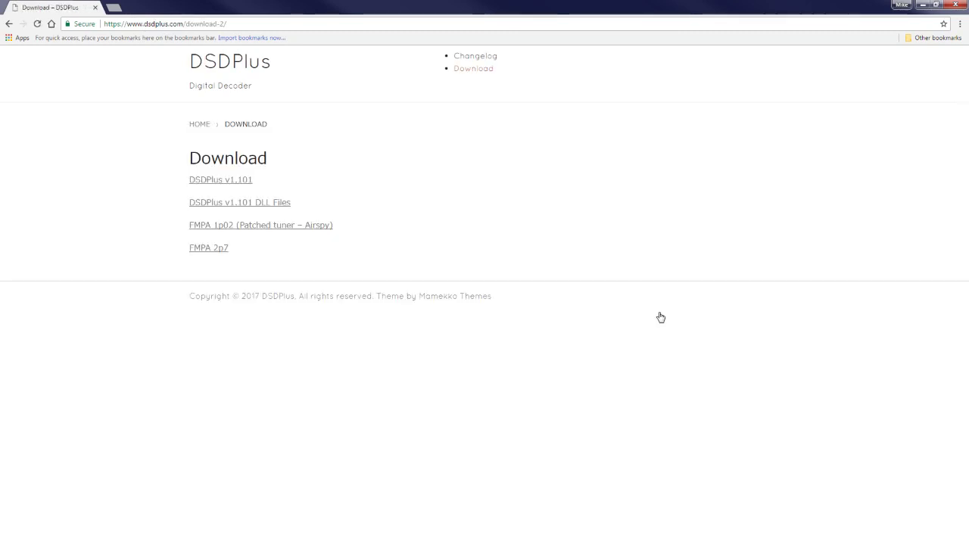
{"action": "left_click", "coordinate": [225, 187]}
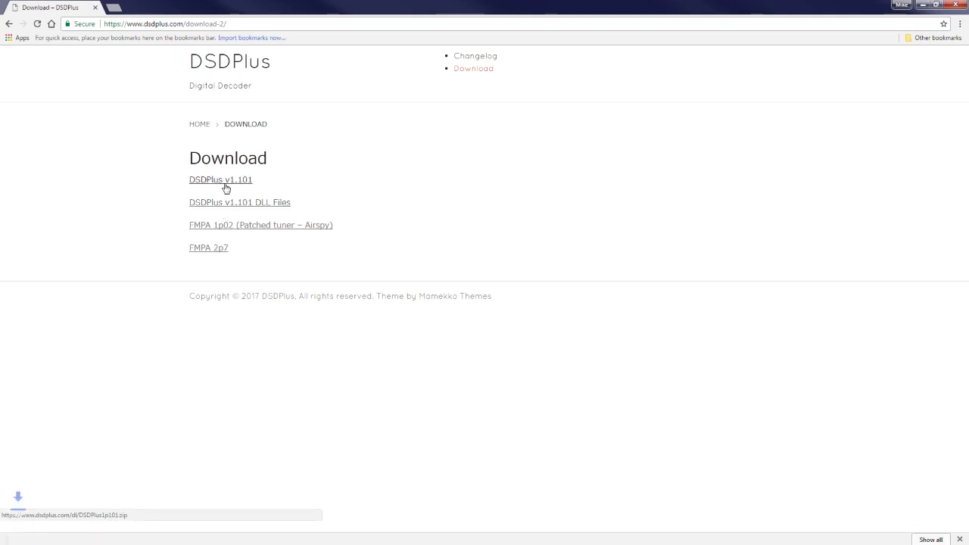
{"action": "left_click", "coordinate": [225, 204]}
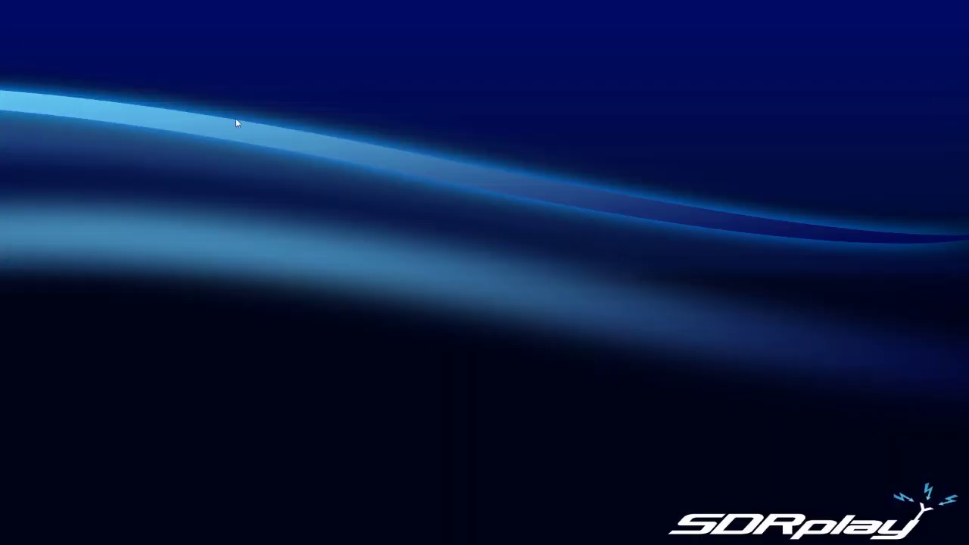
Step: Create a new desktop folder named 'DSD decoder'
{"action": "right_click", "coordinate": [235, 118]}
{"action": "mouse_move", "coordinate": [266, 227]}
{"action": "left_click", "coordinate": [372, 225]}
{"action": "type", "text": "DSD dec"}
{"action": "type", "text": "oder"}
{"action": "key", "text": "Return"}
Step: Move the folder lower on the desktop and rename it 'DSD Decoder'
{"action": "left_click_drag", "start_coordinate": [250, 126], "coordinate": [211, 179]}
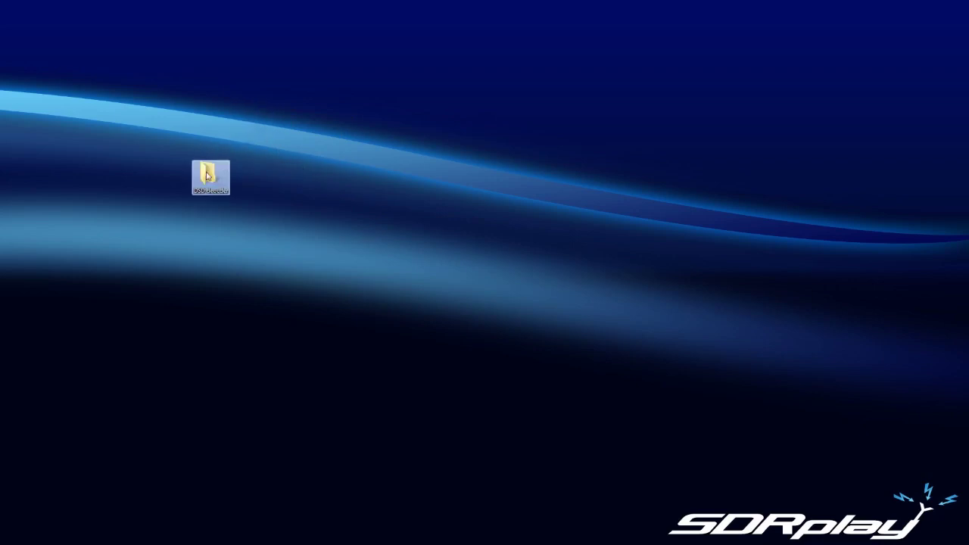
{"action": "right_click", "coordinate": [206, 171]}
{"action": "left_click", "coordinate": [227, 295]}
{"action": "type", "text": "DSD D"}
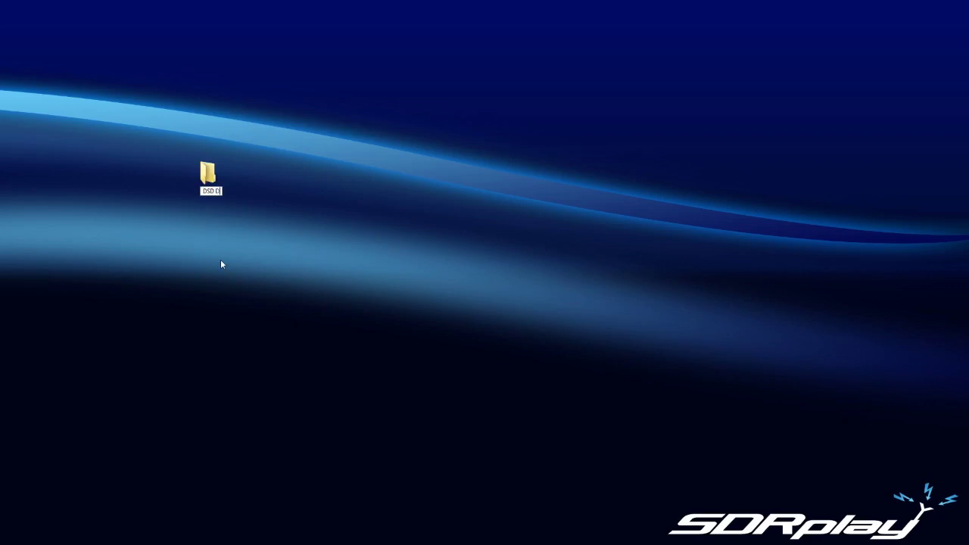
{"action": "type", "text": "ecoder"}
{"action": "key", "text": "Return"}
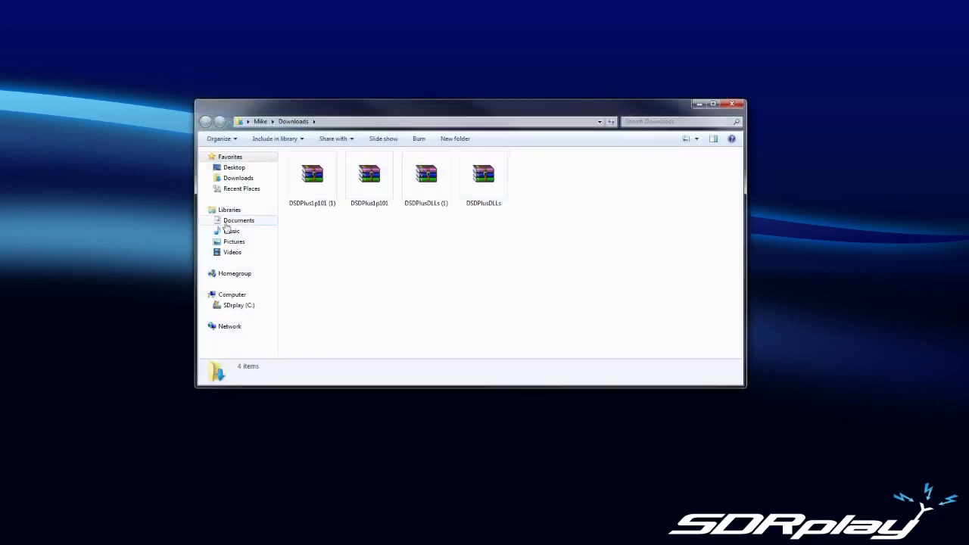
Step: Extract all 25 files from the DSDPlus1p101 archive into the DSD Decoder folder
{"action": "left_click_drag", "start_coordinate": [445, 111], "coordinate": [351, 257]}
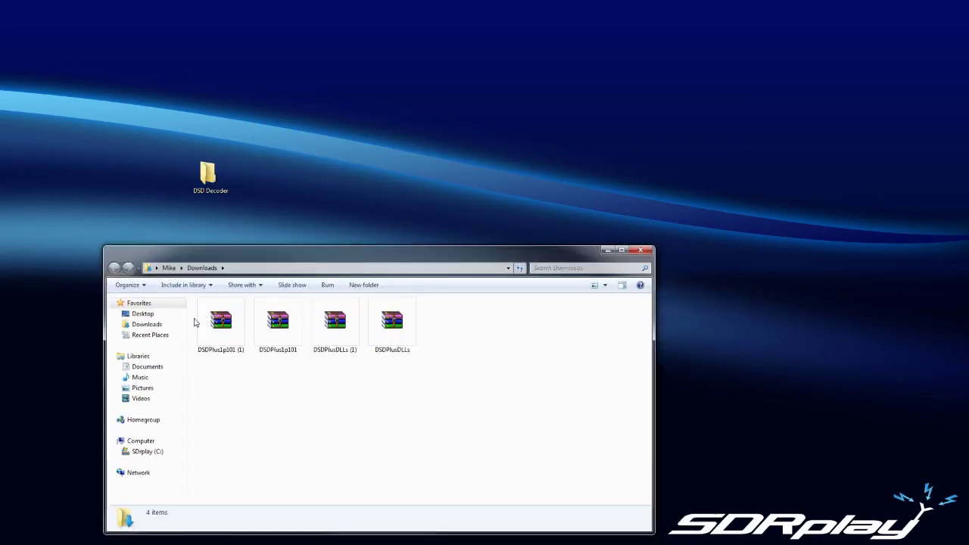
{"action": "double_click", "coordinate": [285, 317]}
{"action": "left_click", "coordinate": [168, 211]}
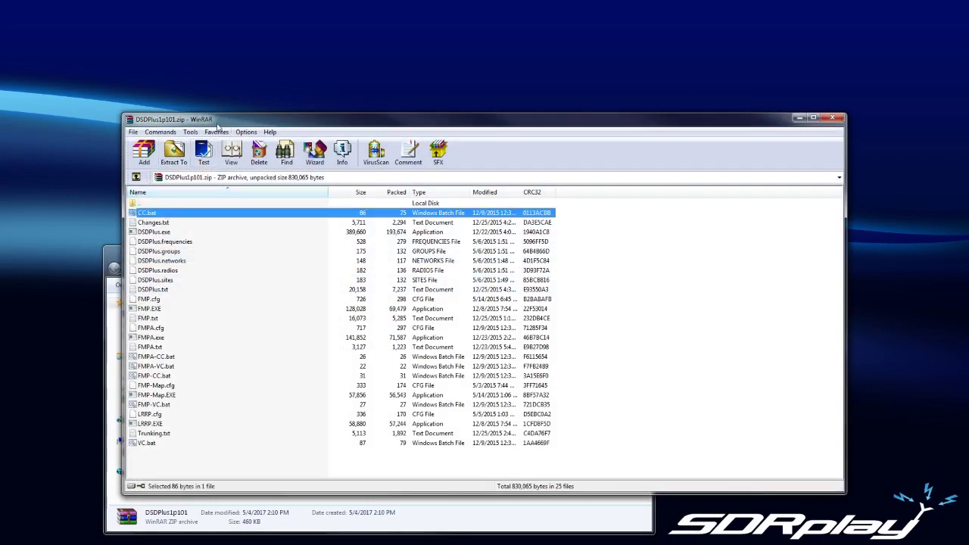
{"action": "left_click_drag", "start_coordinate": [224, 115], "coordinate": [454, 75]}
{"action": "left_click", "coordinate": [379, 399], "text": "shift"}
{"action": "left_click_drag", "start_coordinate": [393, 212], "coordinate": [210, 176]}
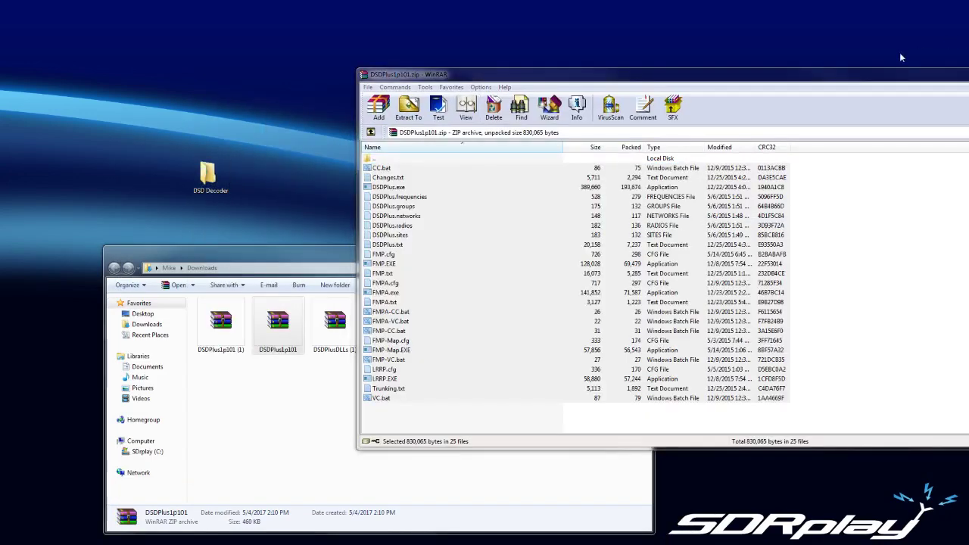
{"action": "left_click_drag", "start_coordinate": [869, 77], "coordinate": [691, 55]}
{"action": "left_click", "coordinate": [903, 53]}
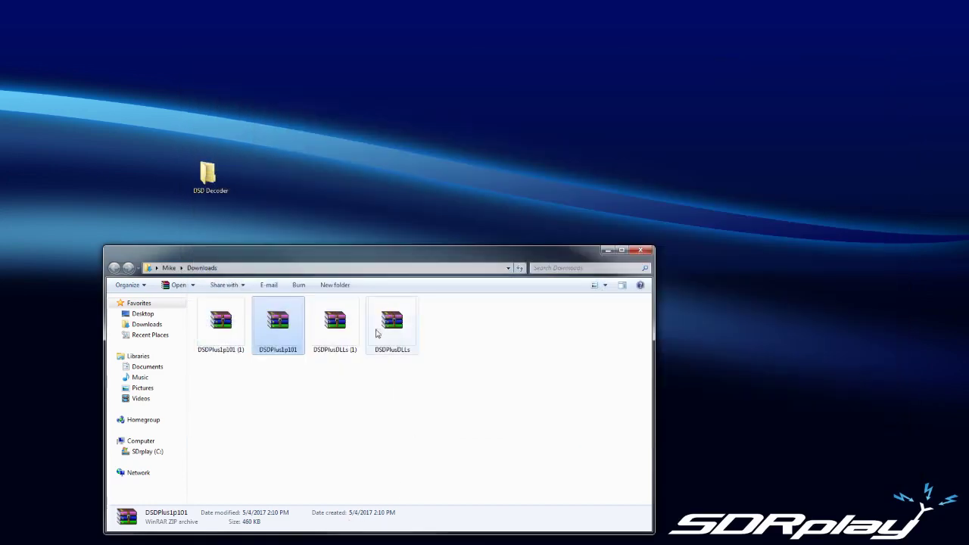
Step: Extract all 7 DLLs from the DSDPlusDLLs archive into the DSD Decoder folder
{"action": "left_click", "coordinate": [384, 327]}
{"action": "double_click", "coordinate": [384, 327]}
{"action": "left_click_drag", "start_coordinate": [274, 48], "coordinate": [367, 64]}
{"action": "left_click", "coordinate": [322, 165]}
{"action": "left_click", "coordinate": [305, 218], "text": "shift"}
{"action": "left_click_drag", "start_coordinate": [308, 179], "coordinate": [212, 178]}
{"action": "left_click_drag", "start_coordinate": [963, 67], "coordinate": [914, 76]}
{"action": "left_click", "coordinate": [846, 59]}
Step: Delete the four downloaded archives to the Recycle Bin and close Downloads
{"action": "left_click_drag", "start_coordinate": [436, 416], "coordinate": [244, 339]}
{"action": "right_click", "coordinate": [213, 319]}
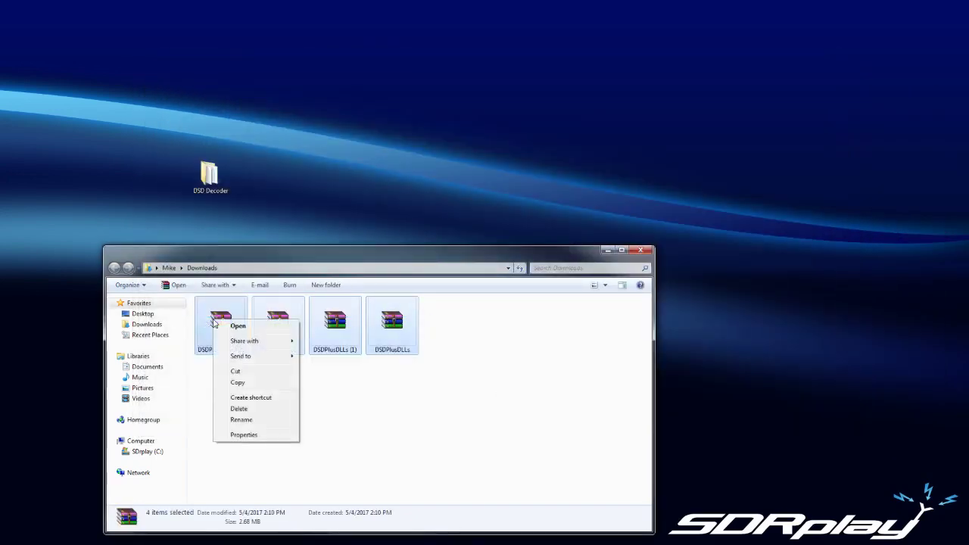
{"action": "left_click", "coordinate": [240, 409]}
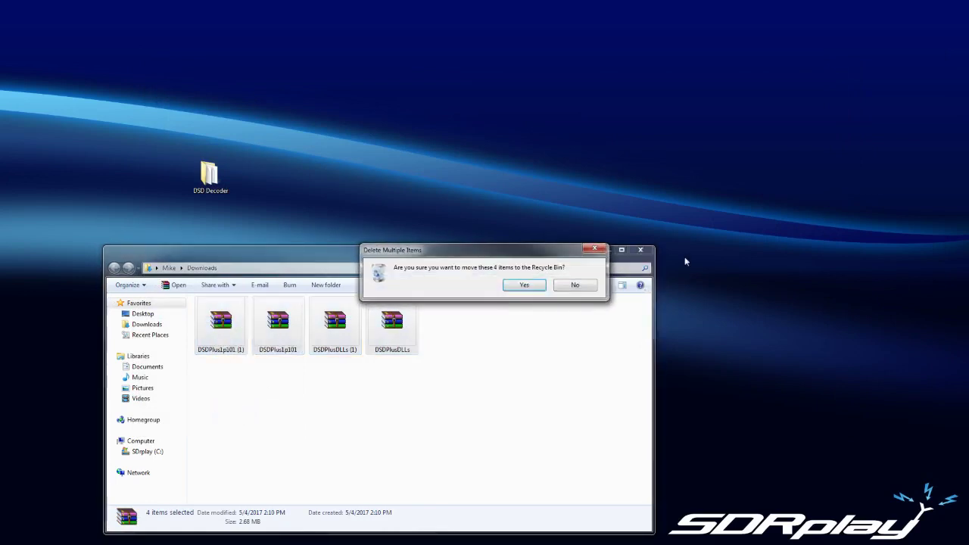
{"action": "left_click", "coordinate": [524, 290]}
{"action": "left_click", "coordinate": [640, 251]}
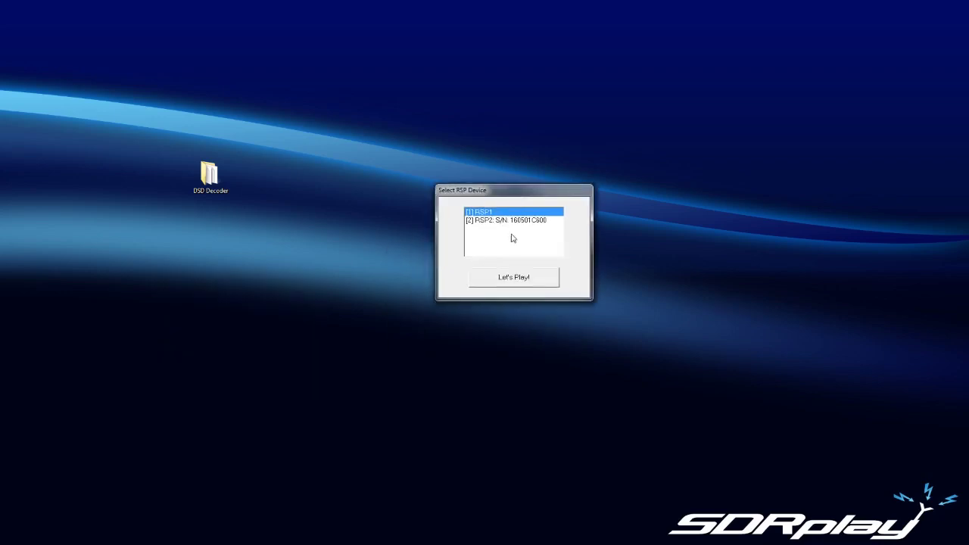
Step: Start SDRuno with the RSP1 device and switch the receiver to FM mode
{"action": "left_click", "coordinate": [517, 279]}
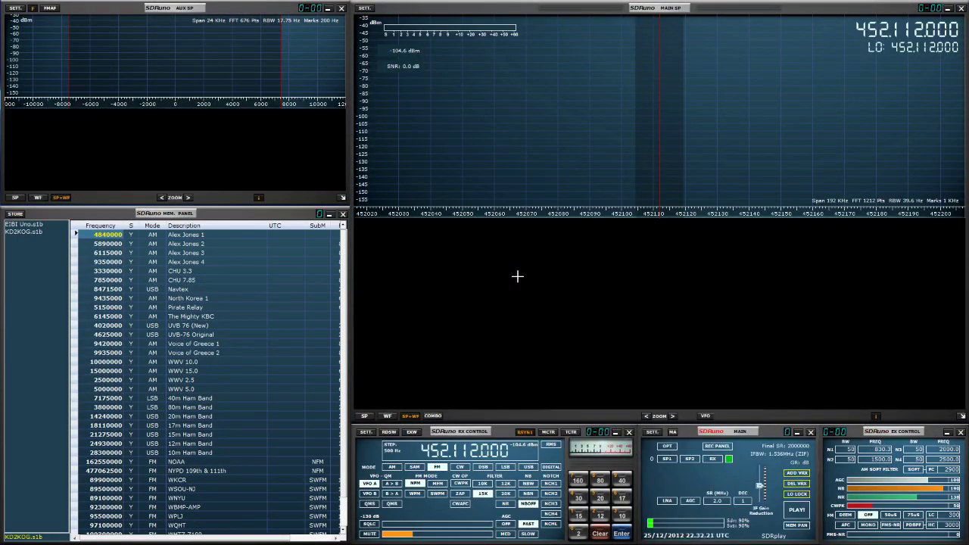
{"action": "left_click", "coordinate": [845, 515]}
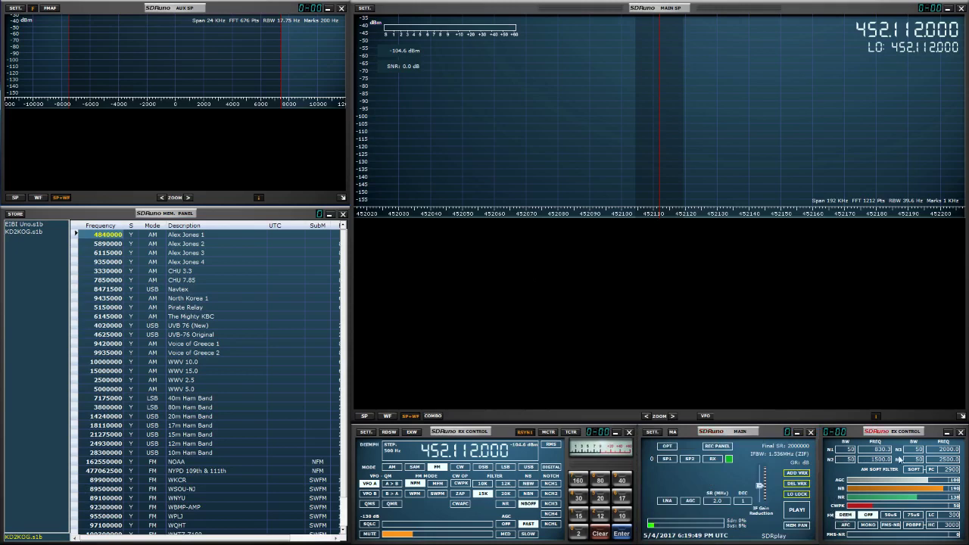
{"action": "left_click", "coordinate": [844, 516]}
{"action": "left_click", "coordinate": [438, 467]}
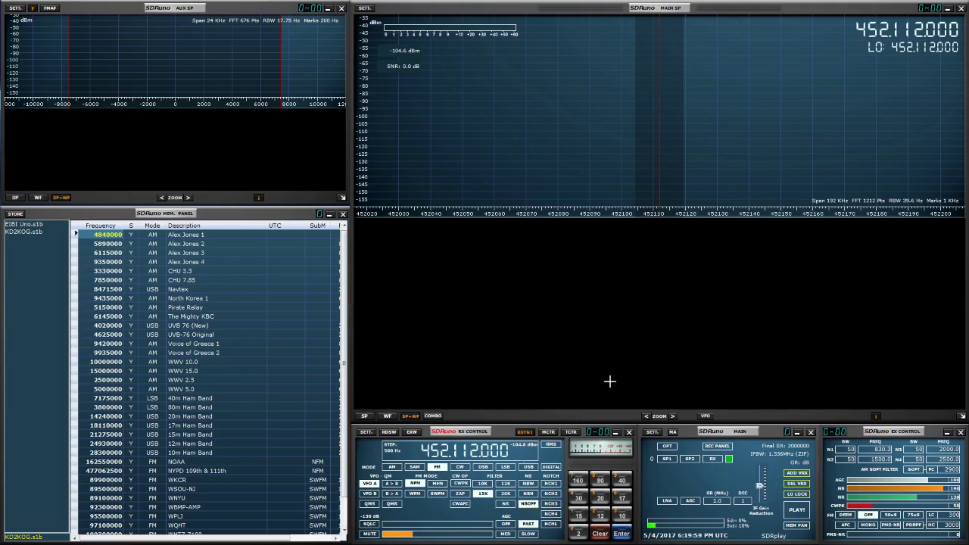
Step: Zoom out the main spectrum and tune the receiver to 452.297000 MHz
{"action": "left_click", "coordinate": [727, 104]}
{"action": "scroll", "coordinate": [713, 139], "scroll_direction": "down", "scroll_amount": 5}
{"action": "left_click", "coordinate": [715, 137]}
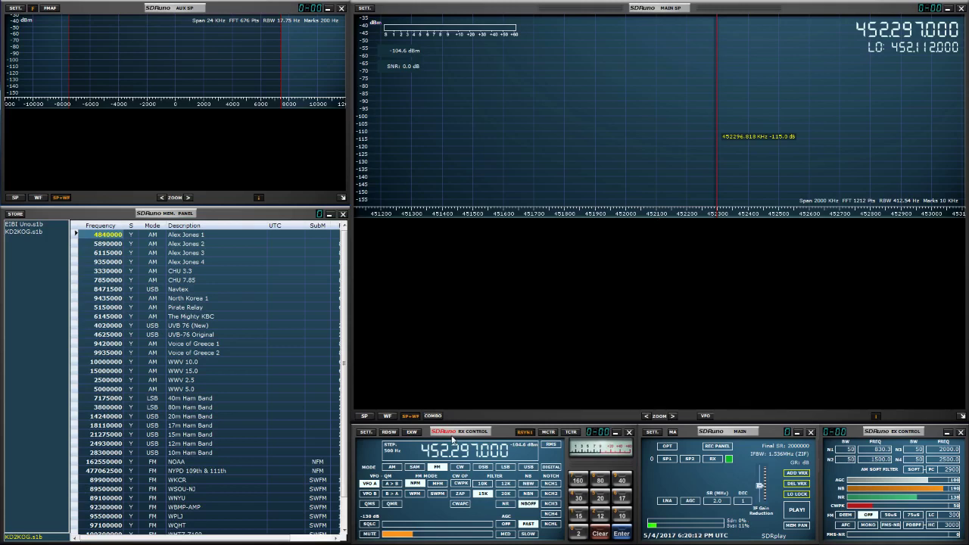
Step: Route audio output to Line 1 (Virtual Audio) in receiver settings and start PLAY
{"action": "left_click", "coordinate": [370, 432]}
{"action": "left_click", "coordinate": [451, 441]}
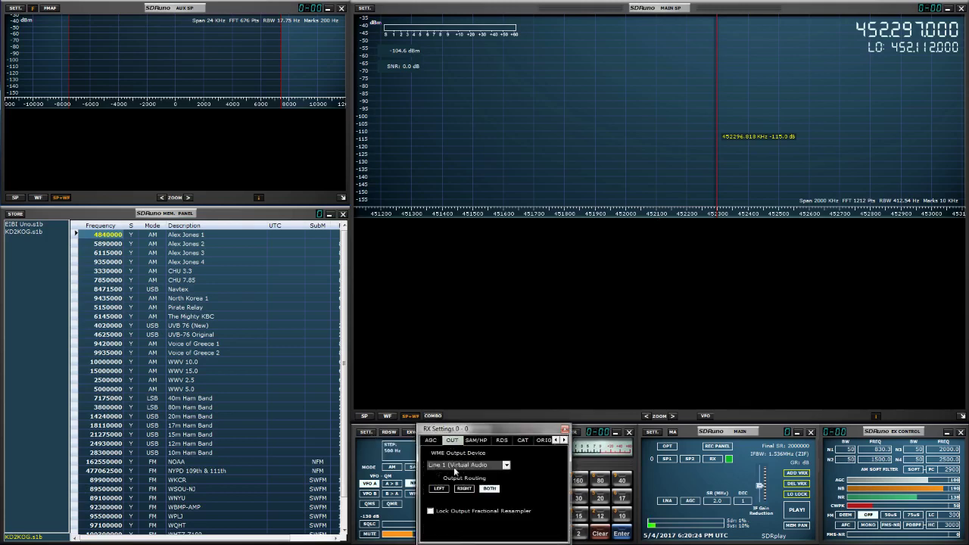
{"action": "left_click", "coordinate": [564, 429]}
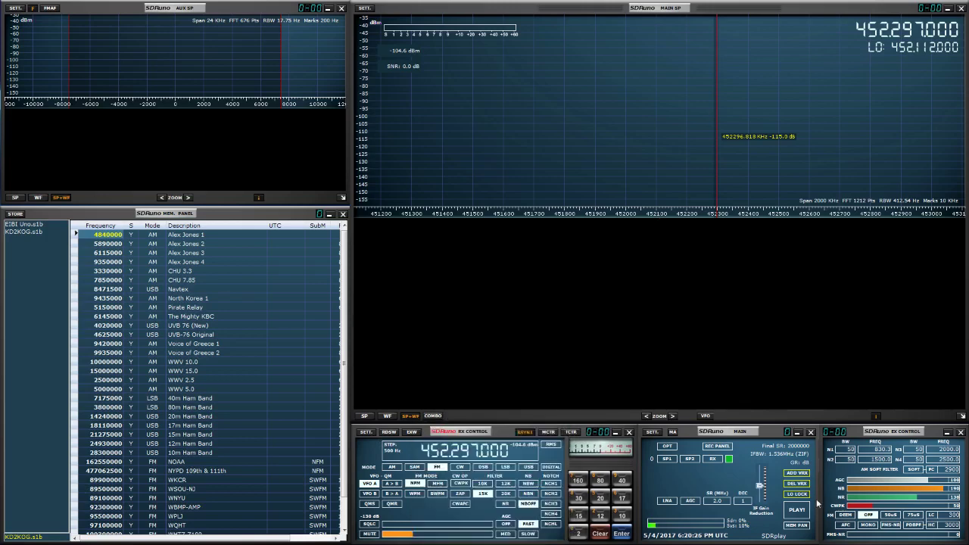
{"action": "left_click", "coordinate": [956, 48]}
{"action": "left_click", "coordinate": [791, 512]}
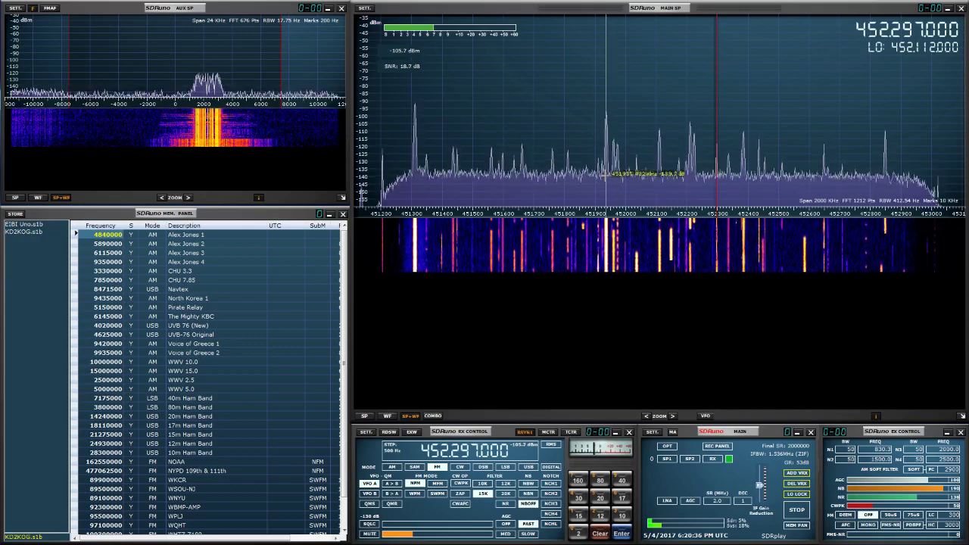
Step: Tune the receiver to the strong 451.937 MHz peak
{"action": "left_click", "coordinate": [606, 181]}
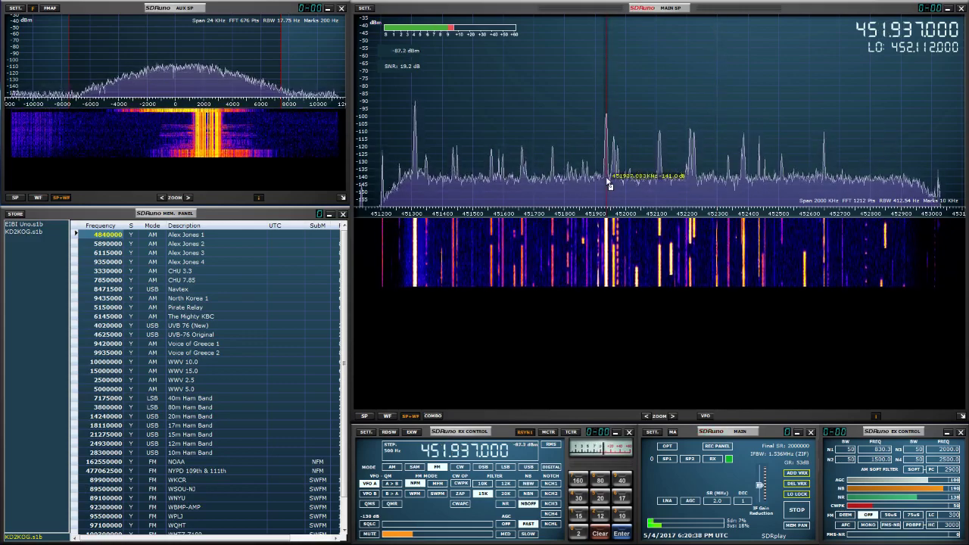
{"action": "scroll", "coordinate": [610, 182], "scroll_direction": "up", "scroll_amount": 1}
{"action": "scroll", "coordinate": [598, 181], "scroll_direction": "down", "scroll_amount": 1}
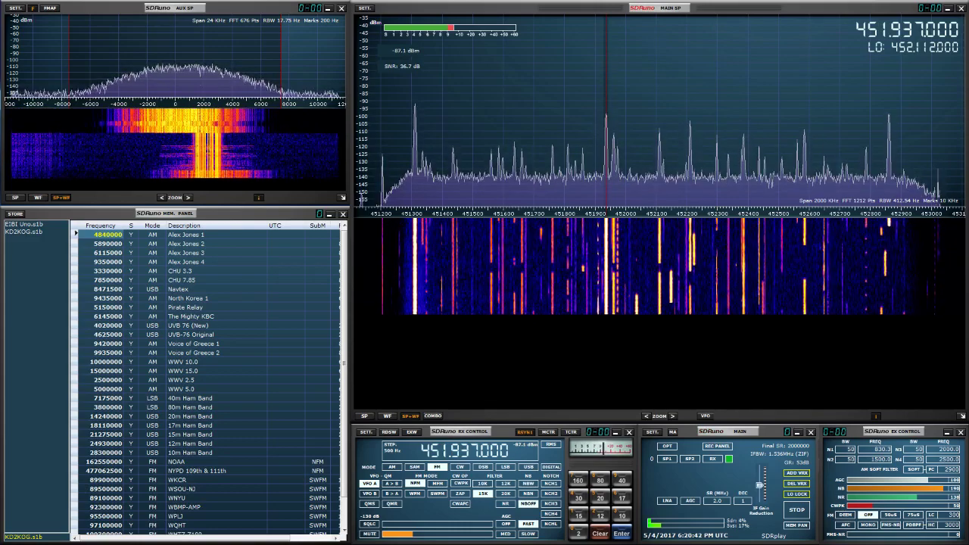
Step: Minimize the MAIN SP and AUX SP windows and open the DSD Decoder folder
{"action": "left_click", "coordinate": [947, 8]}
{"action": "left_click", "coordinate": [328, 8]}
{"action": "left_click_drag", "start_coordinate": [214, 181], "coordinate": [557, 228]}
{"action": "double_click", "coordinate": [556, 227]}
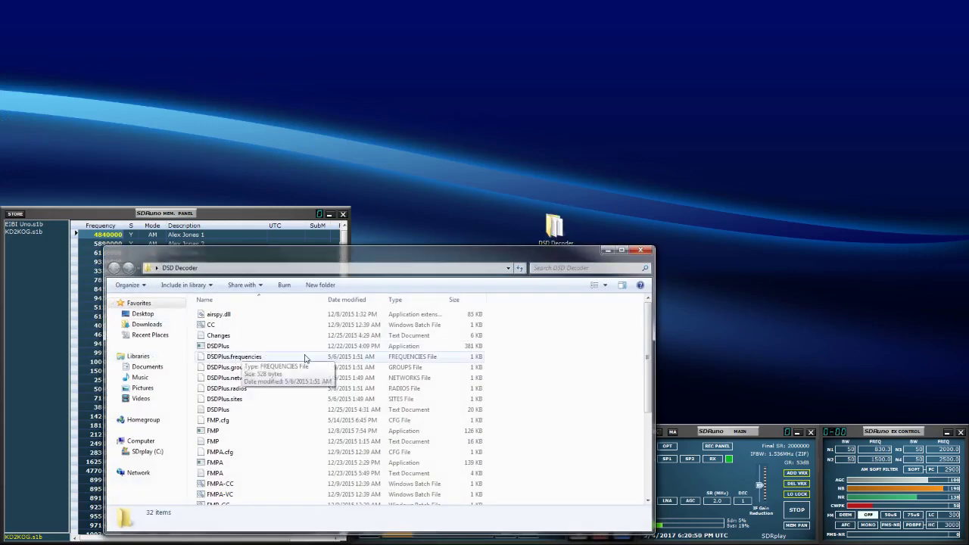
Step: Launch DSDPlus from the DSD Decoder folder and close the Explorer window
{"action": "left_click", "coordinate": [237, 346]}
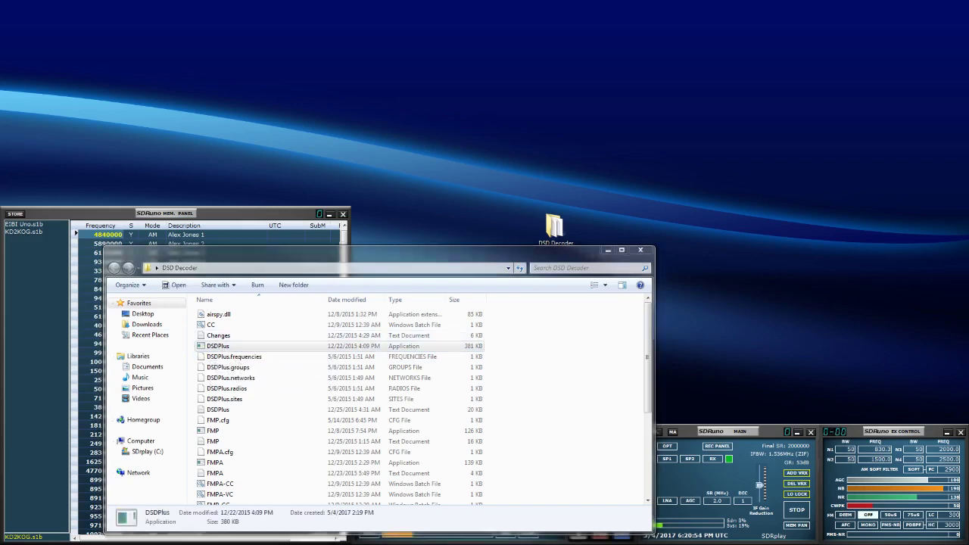
{"action": "left_click_drag", "start_coordinate": [129, 22], "coordinate": [109, 17]}
{"action": "left_click", "coordinate": [641, 250]}
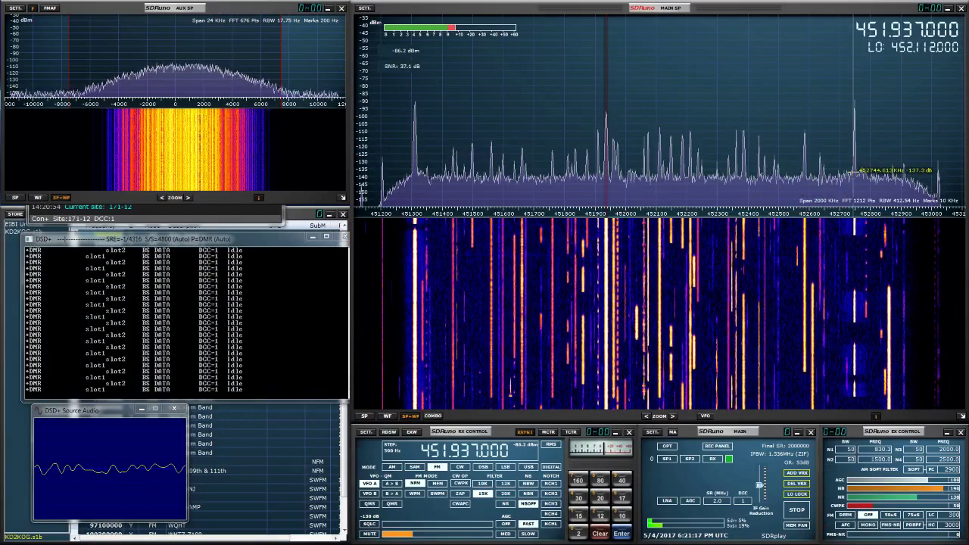
Step: Tune to the 452.750 MHz NXDN48 signal and reposition the DSD+ Event Log
{"action": "left_click", "coordinate": [857, 183]}
{"action": "scroll", "coordinate": [859, 186], "scroll_direction": "down", "scroll_amount": 4}
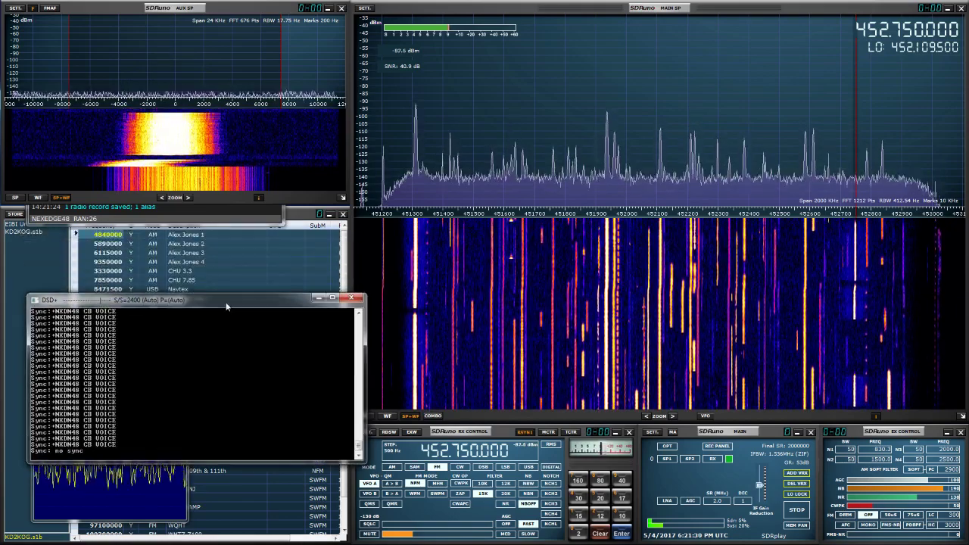
{"action": "left_click", "coordinate": [174, 217]}
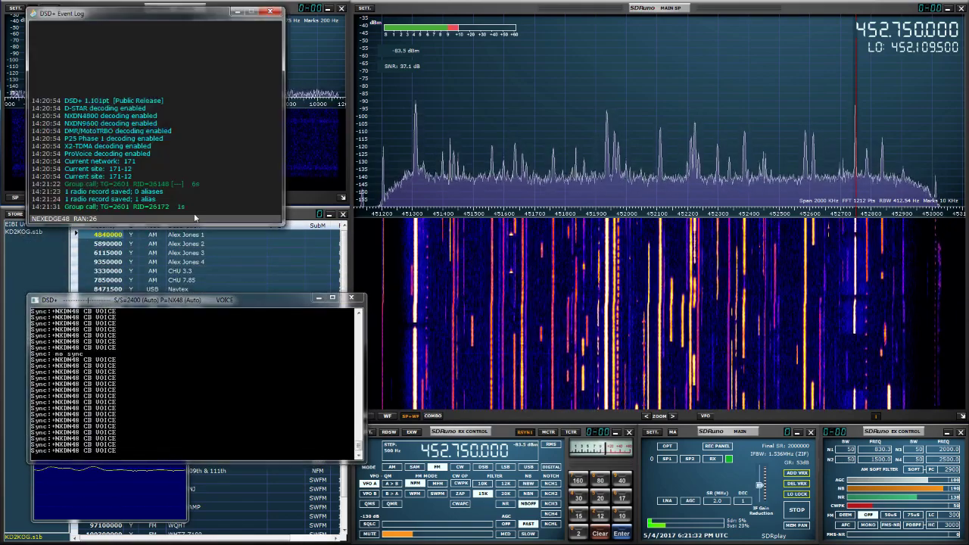
{"action": "left_click_drag", "start_coordinate": [156, 7], "coordinate": [405, 72]}
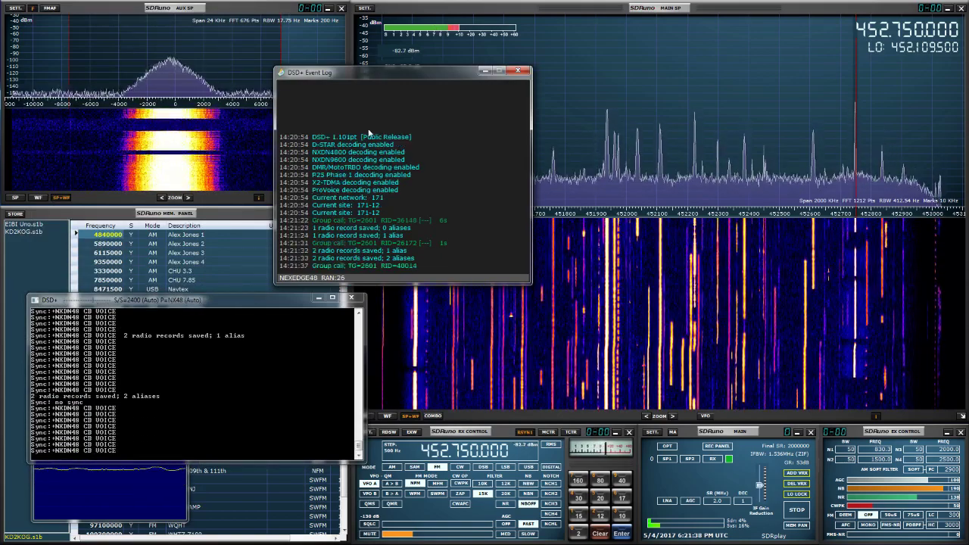
{"action": "left_click_drag", "start_coordinate": [386, 72], "coordinate": [526, 313]}
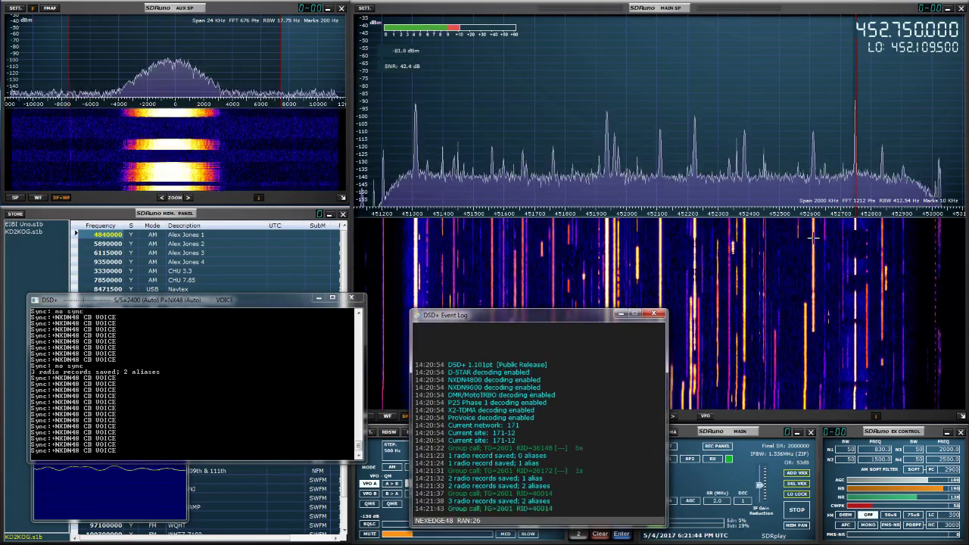
Step: Tune to the 452.6125 MHz DMR signal and move the Event Log to the top
{"action": "left_click", "coordinate": [813, 237]}
{"action": "scroll", "coordinate": [813, 236], "scroll_direction": "down", "scroll_amount": 1}
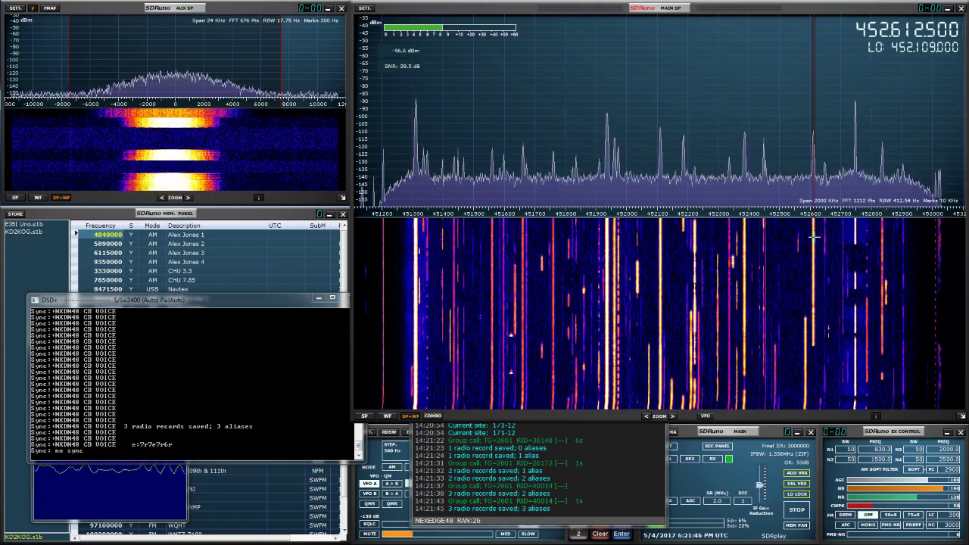
{"action": "left_click", "coordinate": [584, 522]}
{"action": "left_click_drag", "start_coordinate": [537, 321], "coordinate": [506, 73]}
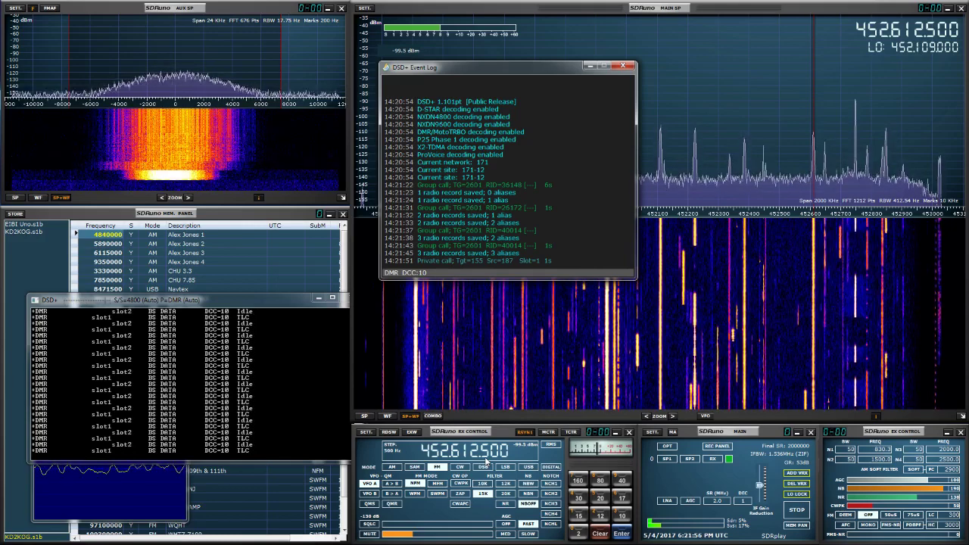
Step: Tune to the 452.386 and 452.224 MHz DMR signals and set a 15 kHz filter
{"action": "left_click", "coordinate": [744, 233]}
{"action": "scroll", "coordinate": [745, 233], "scroll_direction": "up", "scroll_amount": 2}
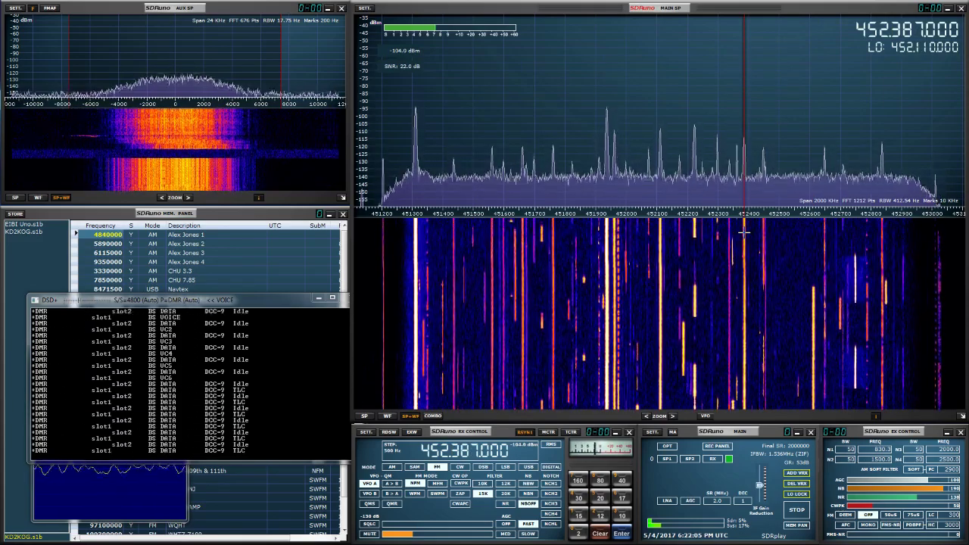
{"action": "left_click", "coordinate": [694, 232]}
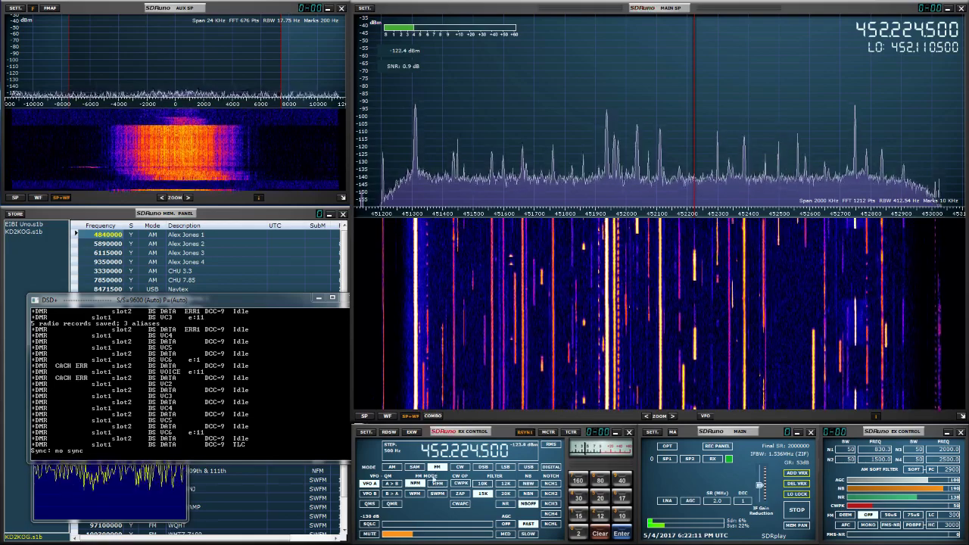
{"action": "left_click", "coordinate": [483, 494]}
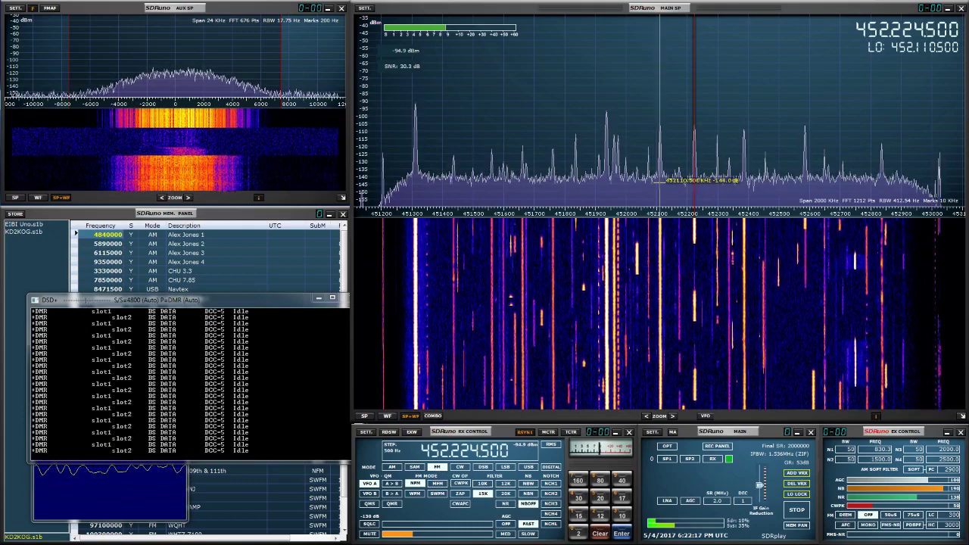
Step: Step through the DMR signals near 452.110 MHz and 451.937 MHz
{"action": "left_click", "coordinate": [660, 182]}
{"action": "scroll", "coordinate": [660, 182], "scroll_direction": "up", "scroll_amount": 2}
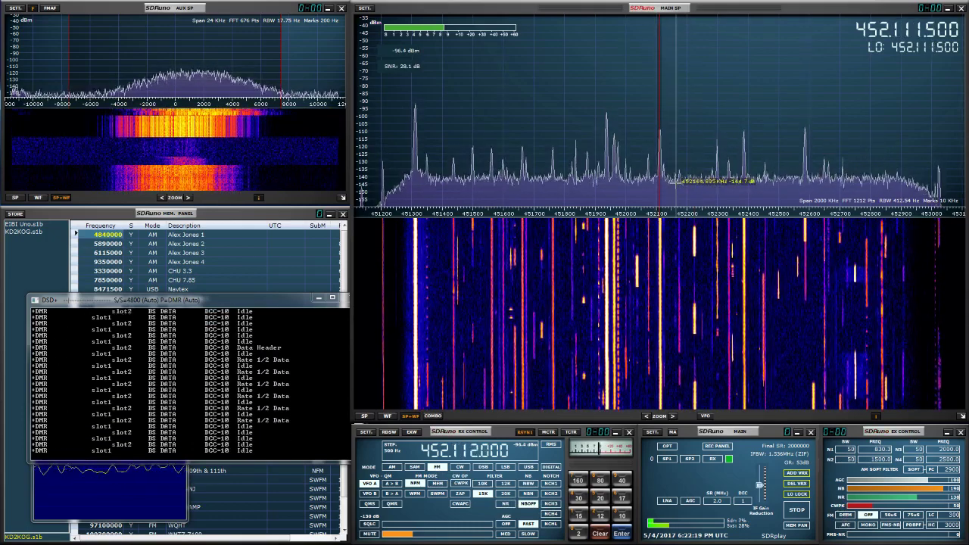
{"action": "scroll", "coordinate": [669, 182], "scroll_direction": "up", "scroll_amount": 1}
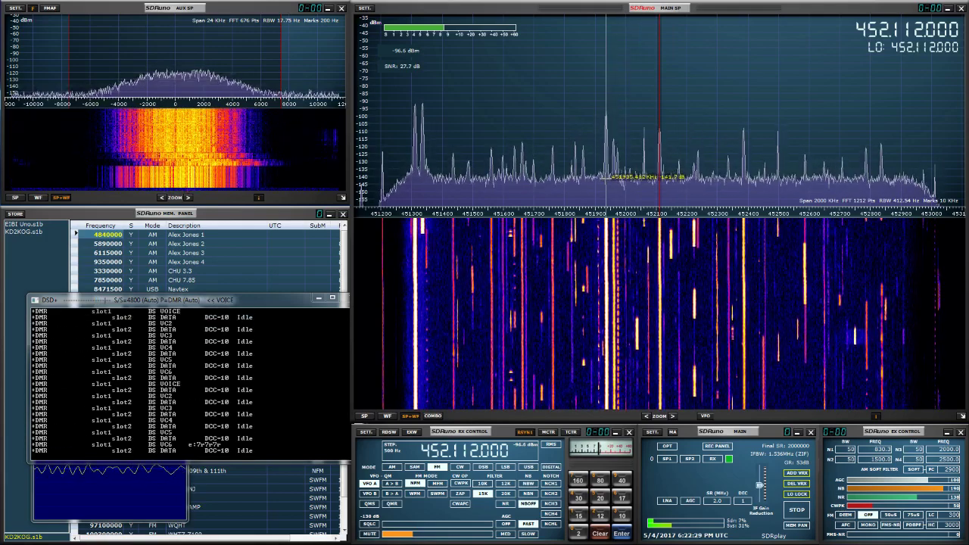
{"action": "left_click", "coordinate": [606, 176]}
{"action": "scroll", "coordinate": [607, 180], "scroll_direction": "up", "scroll_amount": 1}
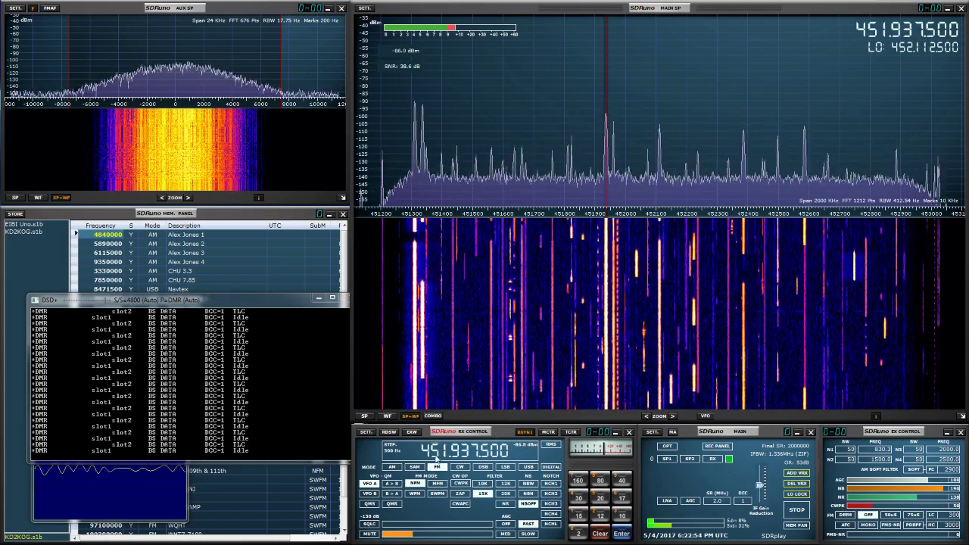
Step: Retune the frequency down into the 443 MHz band at 443.337500 MHz
{"action": "scroll", "coordinate": [436, 457], "scroll_direction": "down", "scroll_amount": 1}
{"action": "scroll", "coordinate": [453, 455], "scroll_direction": "down", "scroll_amount": 1}
{"action": "scroll", "coordinate": [455, 452], "scroll_direction": "up", "scroll_amount": 2}
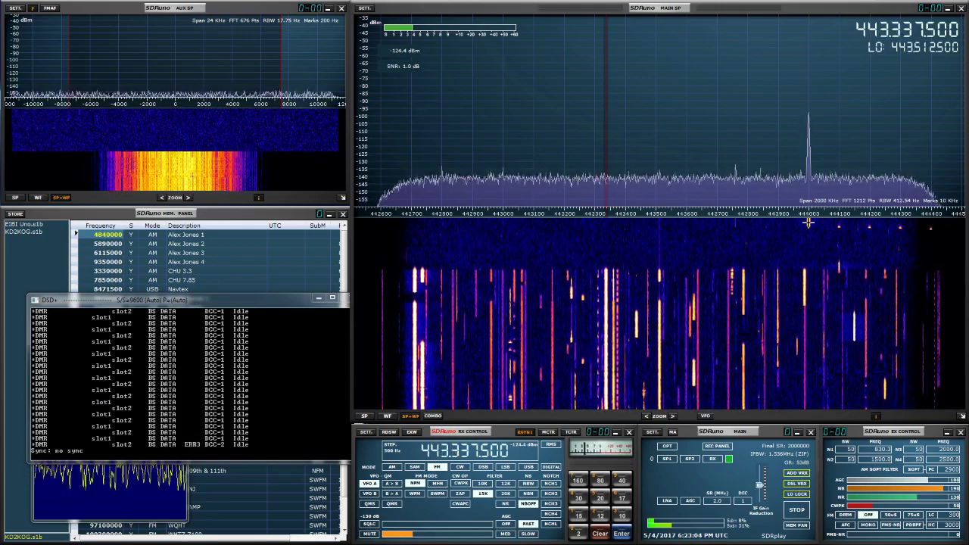
Step: Tune to the 444.000 MHz repeater, mute and unmute, move Channel Activity down, then stop
{"action": "left_click", "coordinate": [809, 222]}
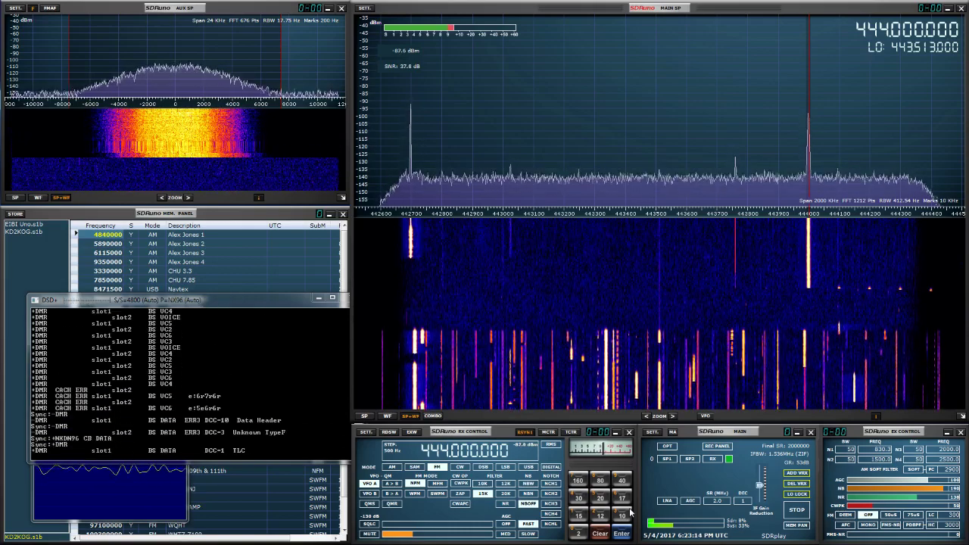
{"action": "left_click", "coordinate": [370, 534]}
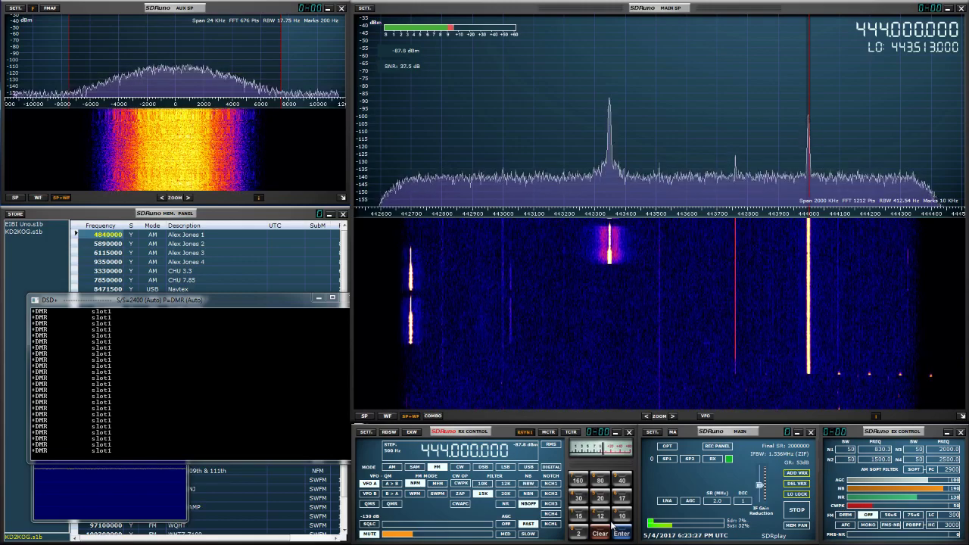
{"action": "left_click", "coordinate": [369, 534]}
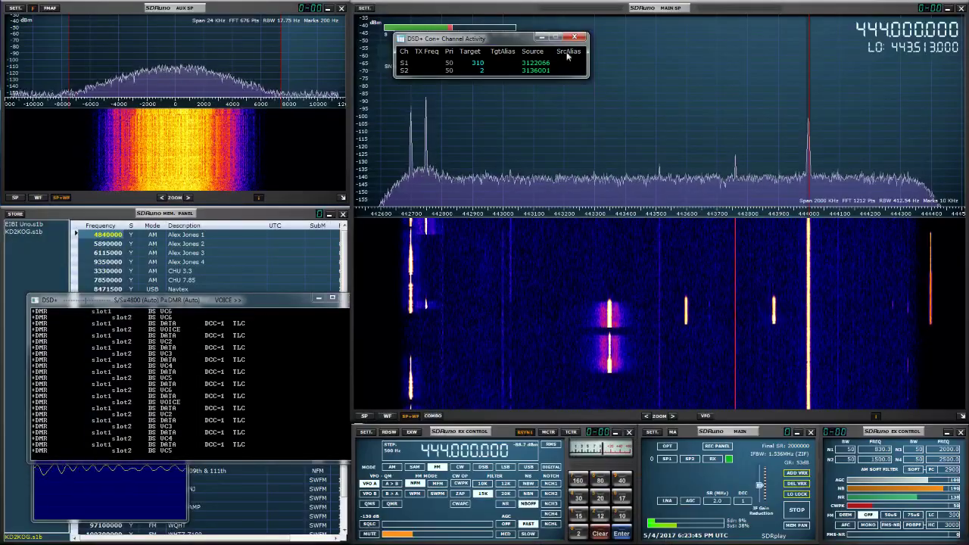
{"action": "left_click_drag", "start_coordinate": [507, 40], "coordinate": [571, 272]}
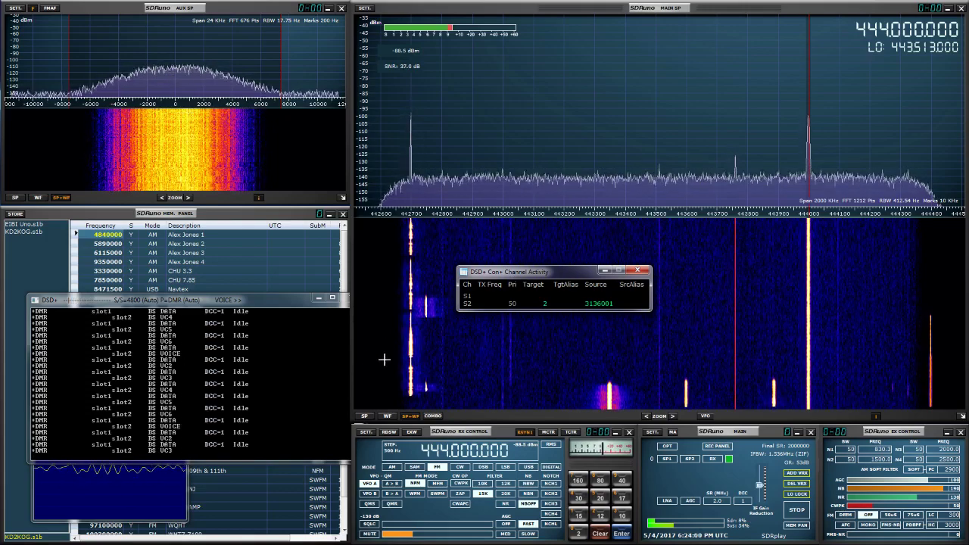
{"action": "left_click", "coordinate": [800, 511]}
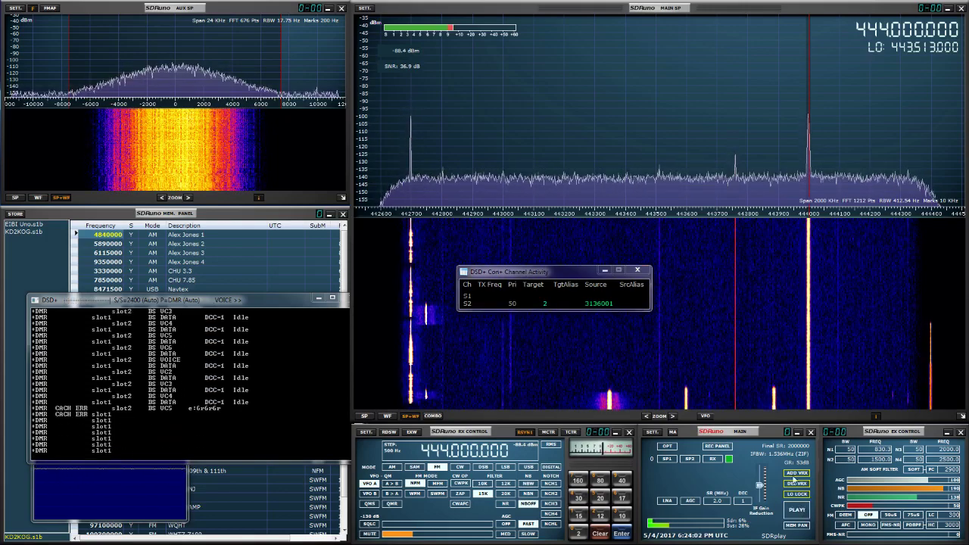